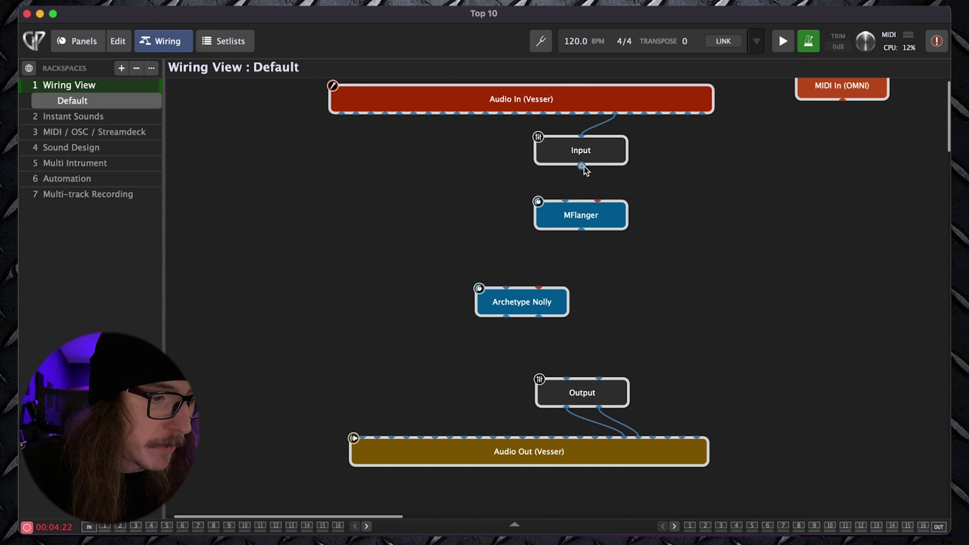
- Wire MFlanger into Archetype Nolly, then duplicate Archetype Nolly and feed the copy from Input
left_click_drag(582, 231, 567, 377)
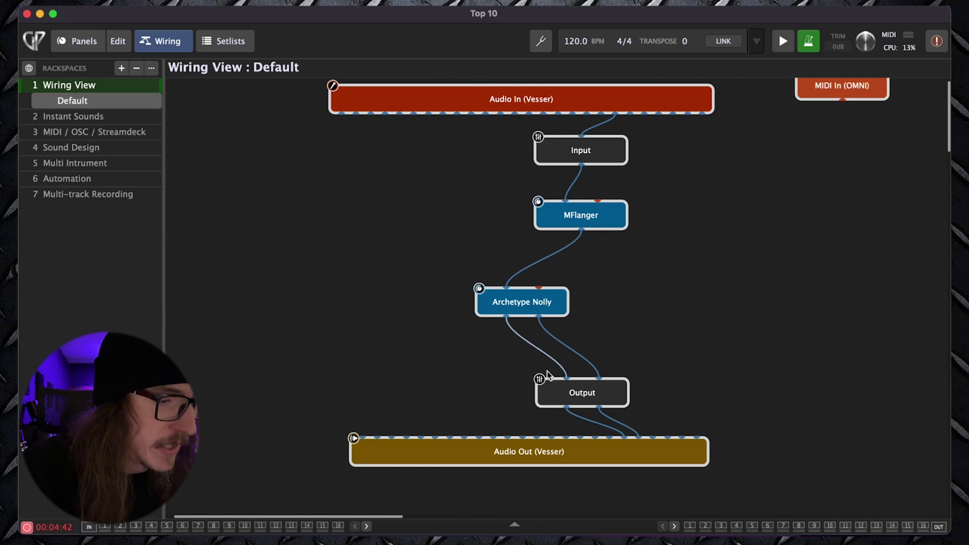
left_click(543, 305)
key("super+c")
left_click(712, 303)
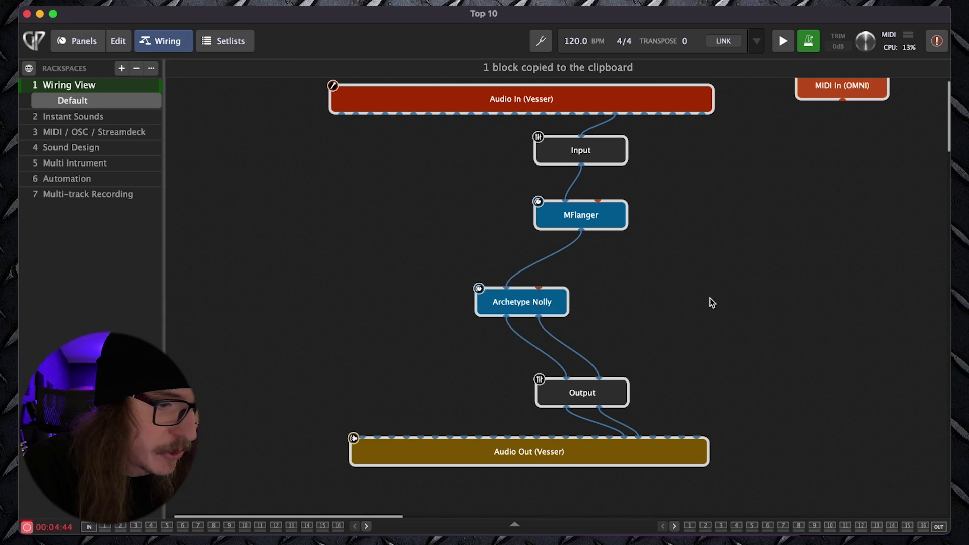
key("super+v")
left_click(550, 334)
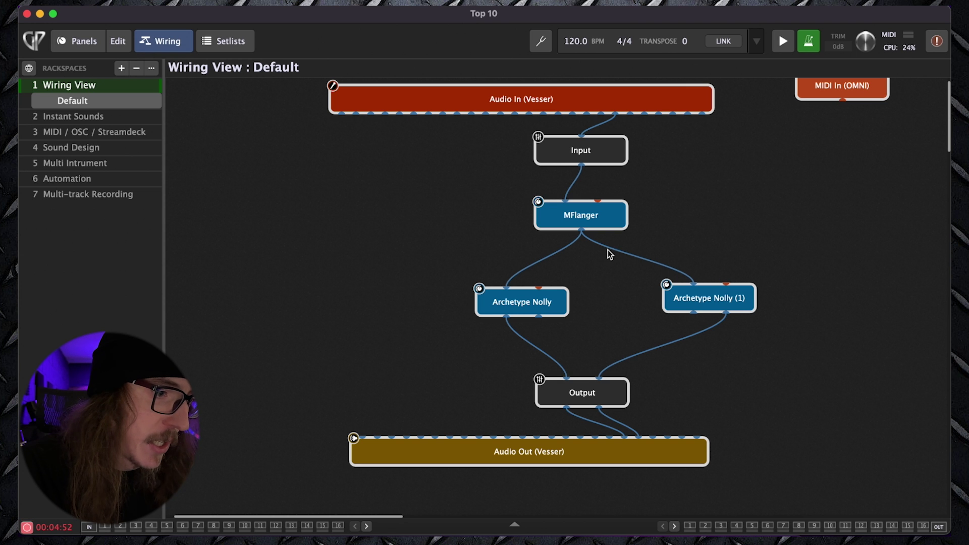
left_click_drag(604, 251, 592, 173)
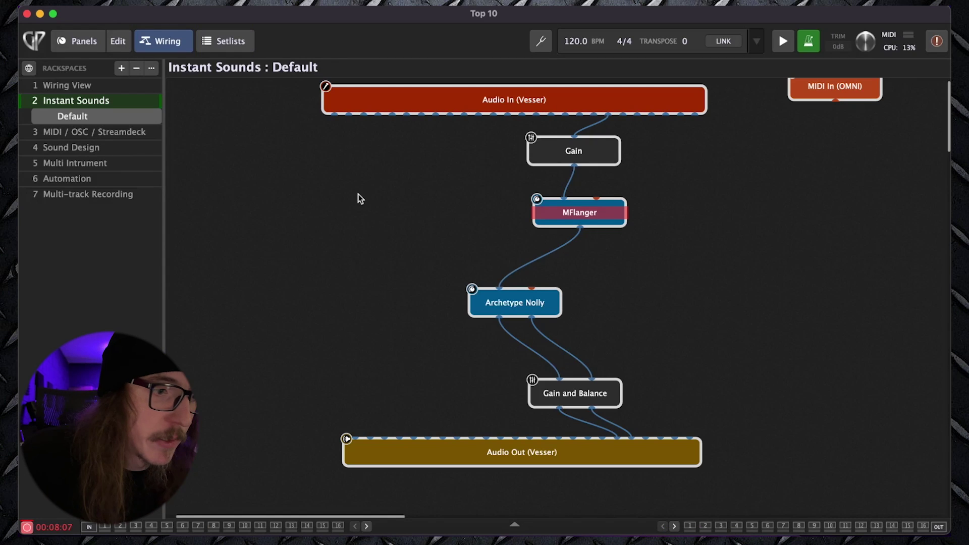
- Open MFlanger, toggle its Bypass off and back on, and close the plugin window
left_click(581, 212)
double_click(599, 213)
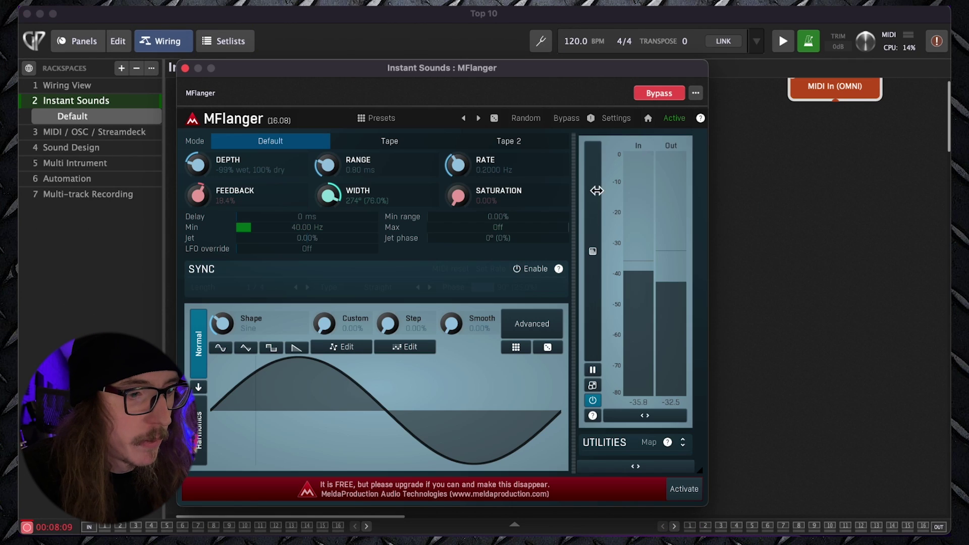
left_click(658, 94)
left_click(658, 94)
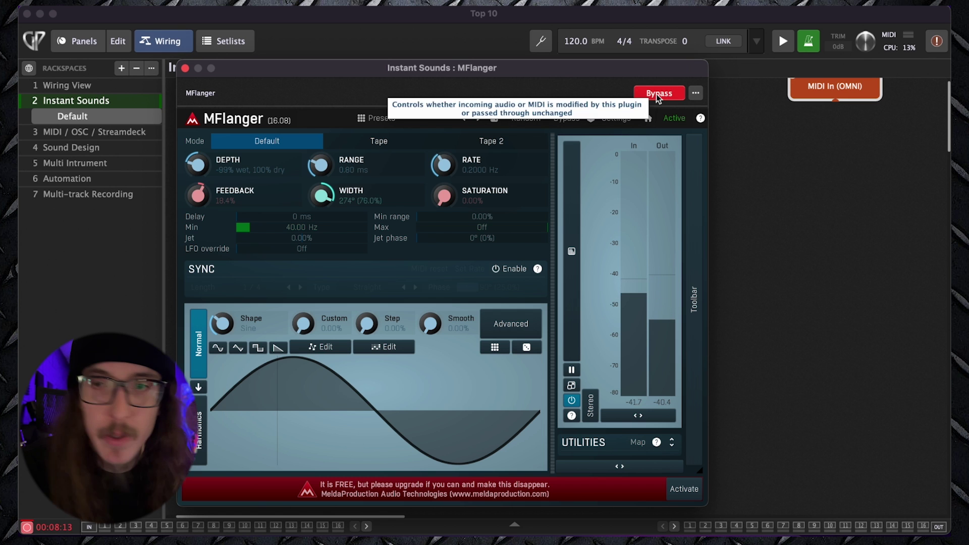
left_click(185, 68)
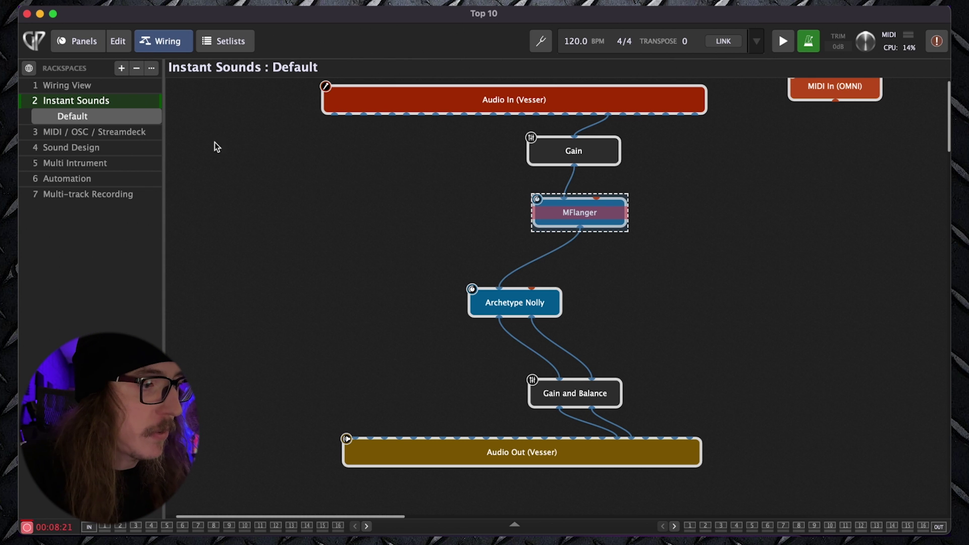
- Flip between the MIDI / OSC / Streamdeck and Instant Sounds rackspaces
left_click(135, 131)
left_click(110, 101)
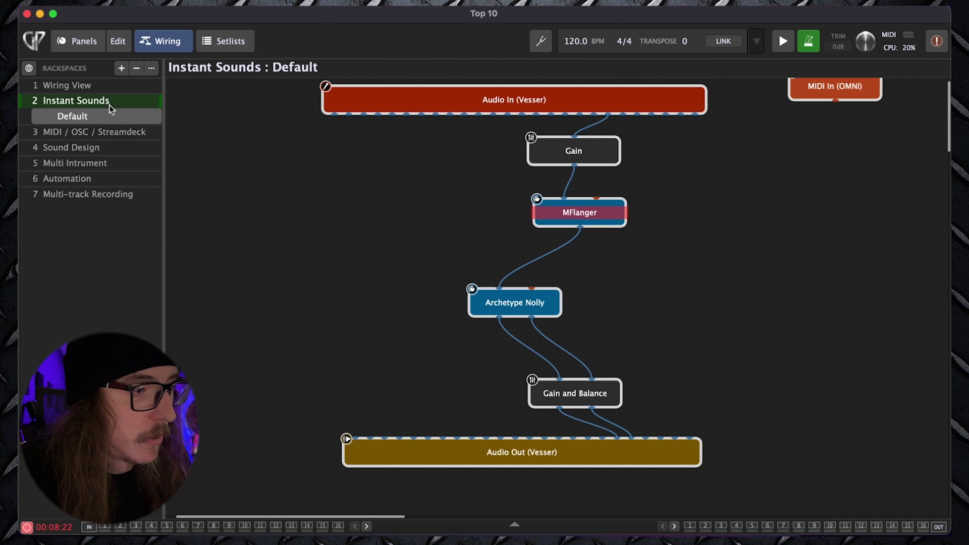
left_click(122, 135)
left_click(110, 107)
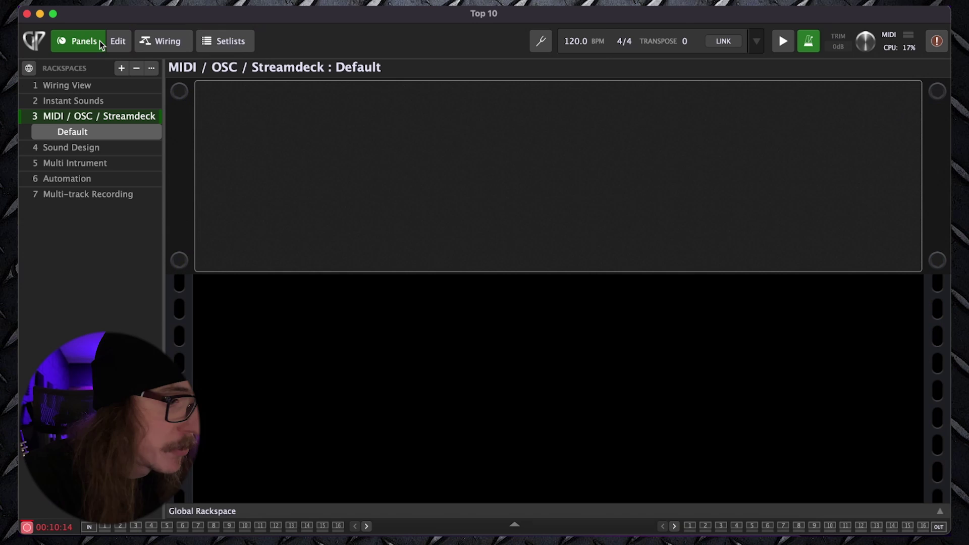
- Add a purple knob mapped to the Gain plugin's Gain parameter and MIDI-learn a controller for it
left_click(124, 48)
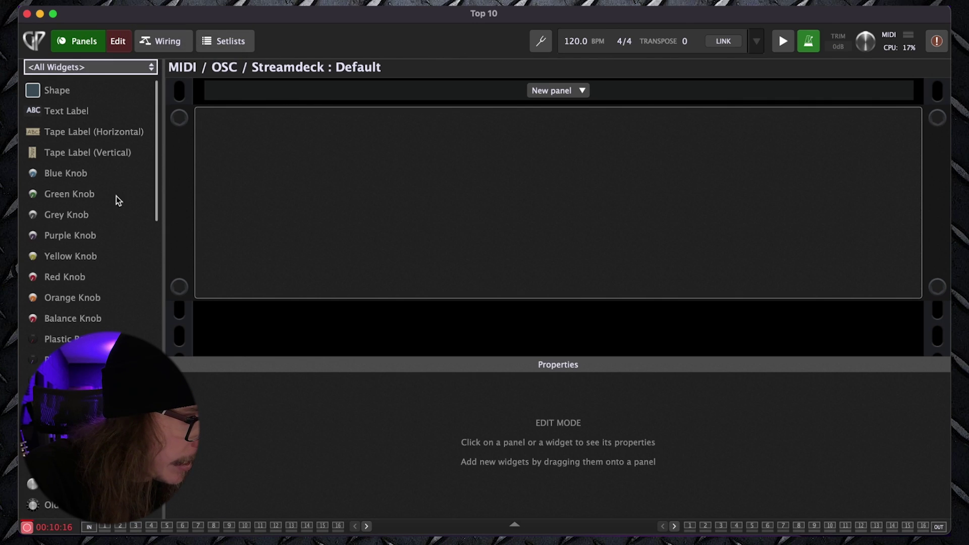
left_click_drag(71, 244, 239, 160)
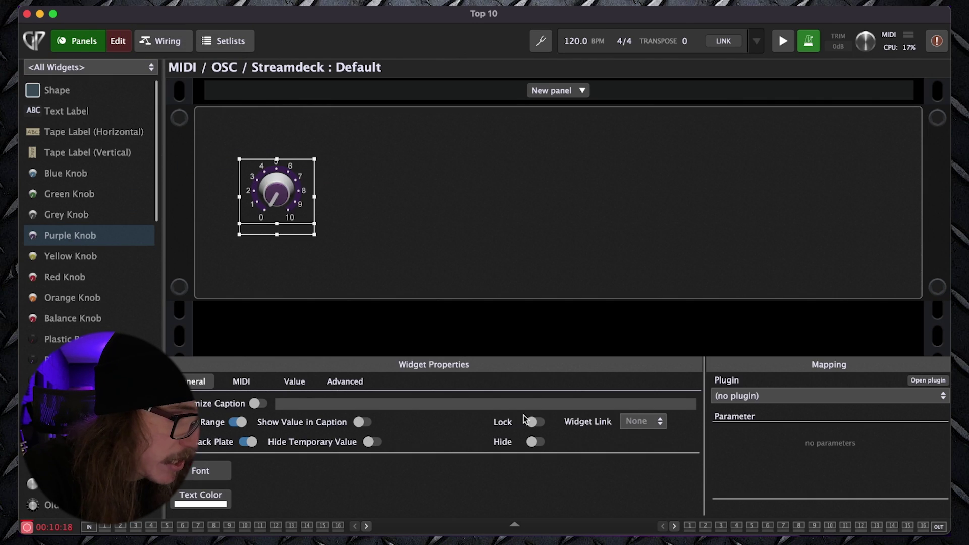
left_click(746, 402)
left_click(760, 336)
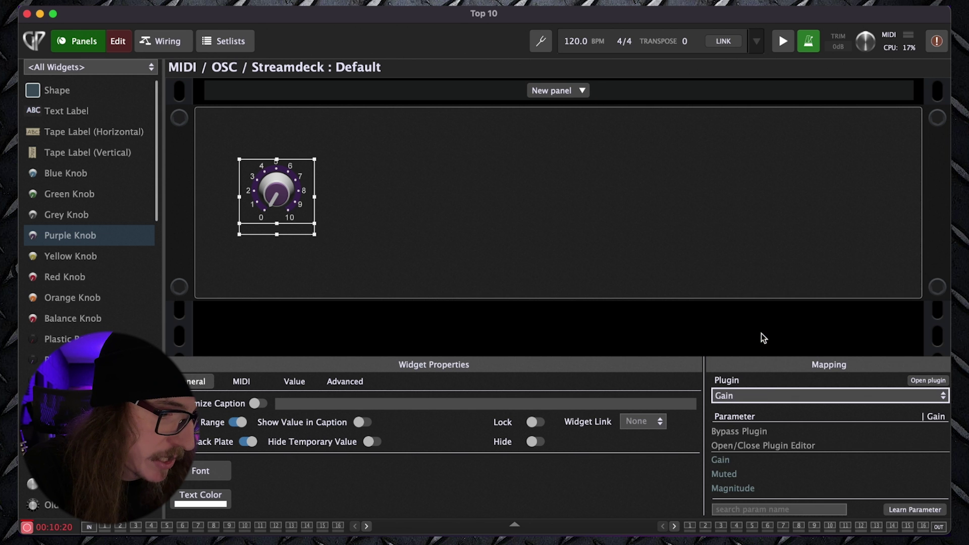
left_click(746, 459)
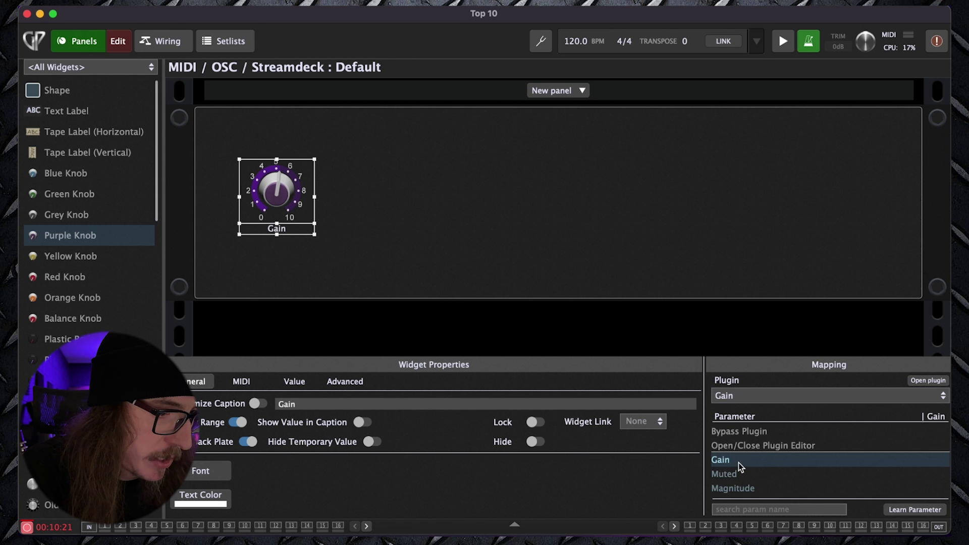
left_click(241, 382)
left_click(194, 402)
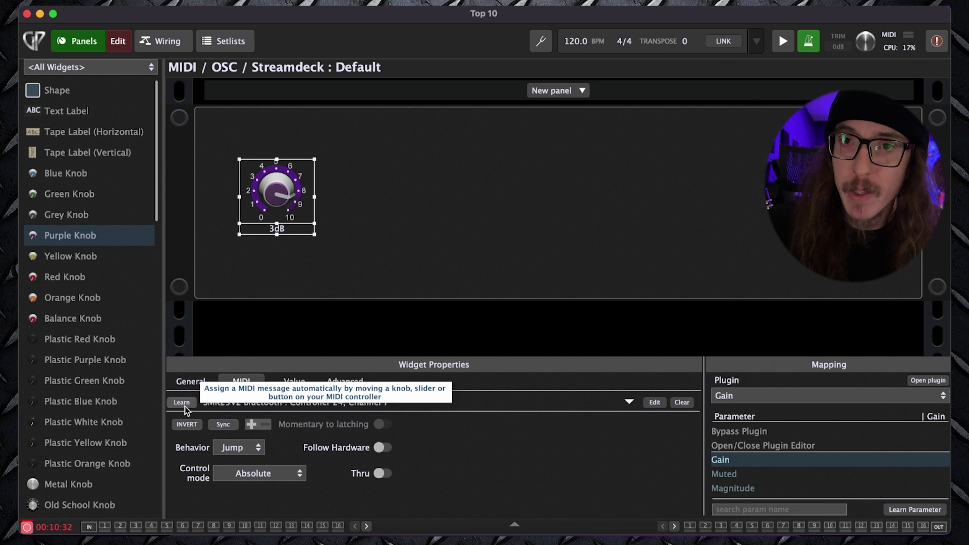
- Add a yellow knob mapped to MFlanger's Depth, then leave panel editing
left_click_drag(60, 258, 423, 197)
left_click(762, 397)
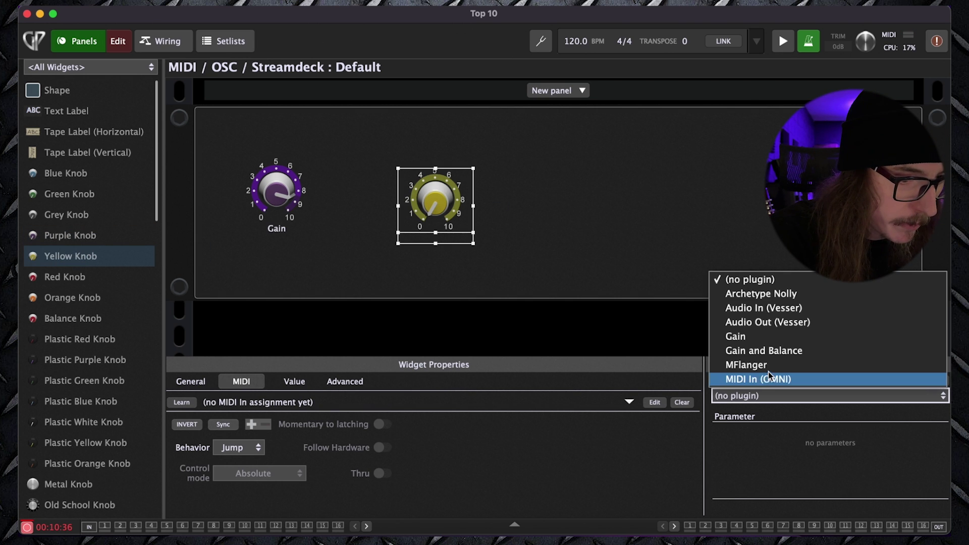
left_click(760, 362)
left_click(742, 475)
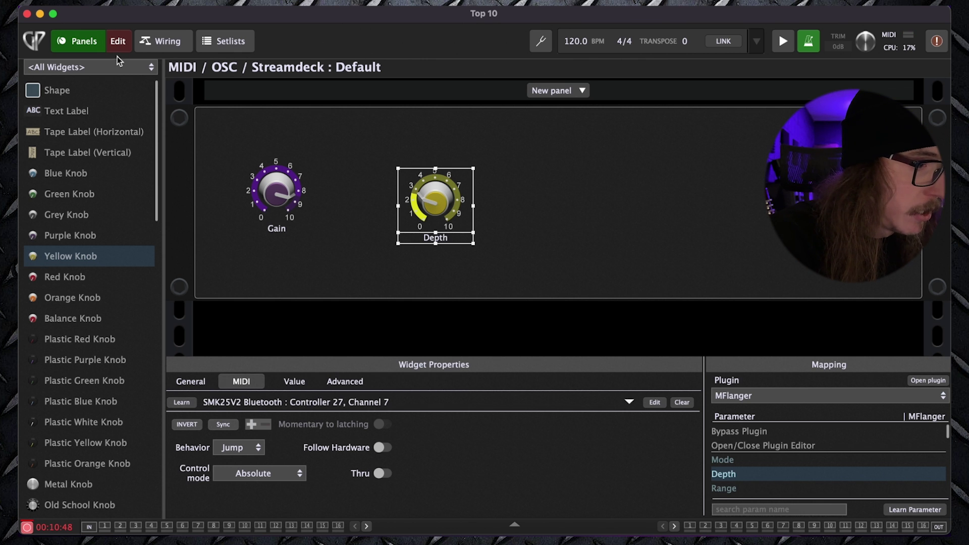
left_click(118, 42)
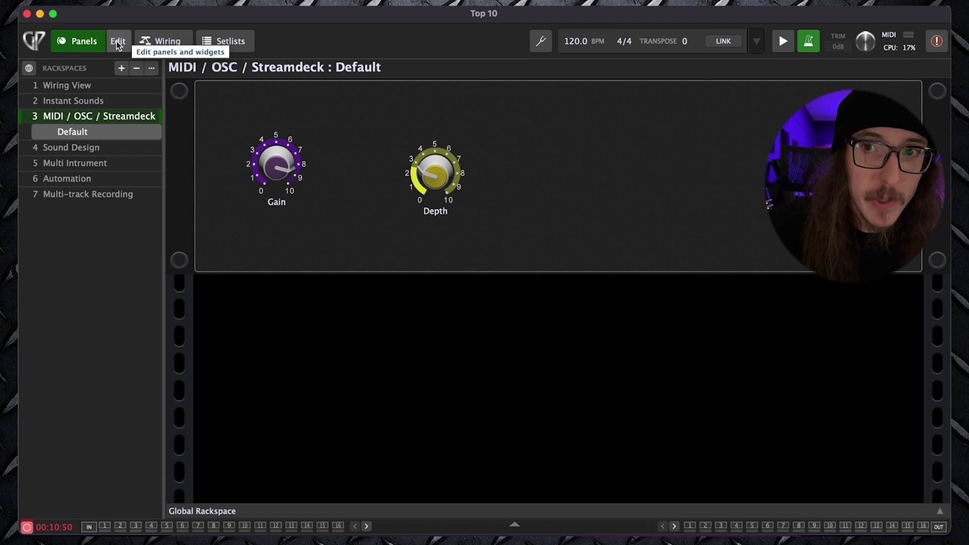
- In Song 2's Chorus part, turn the Gain knob down and the Depth knob up
left_click(234, 44)
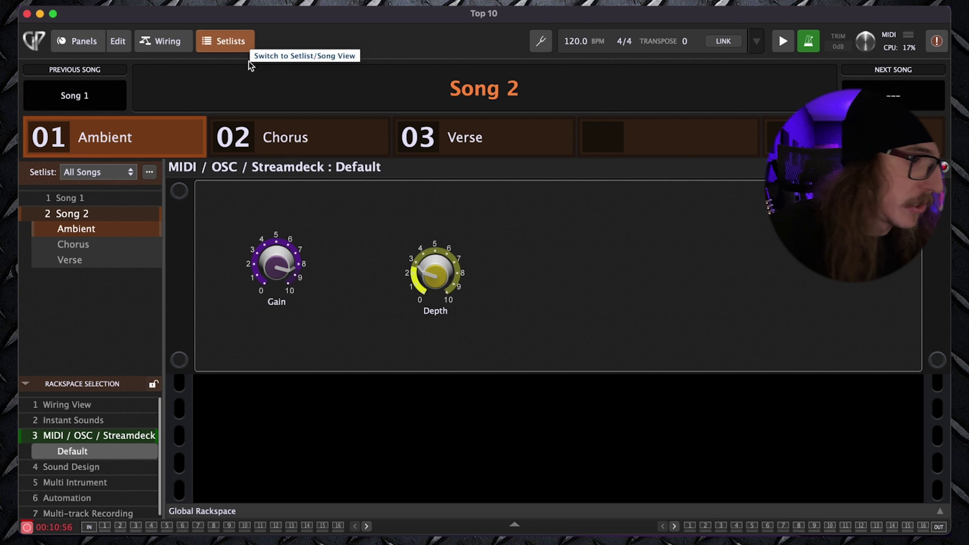
left_click(68, 197)
left_click(92, 260)
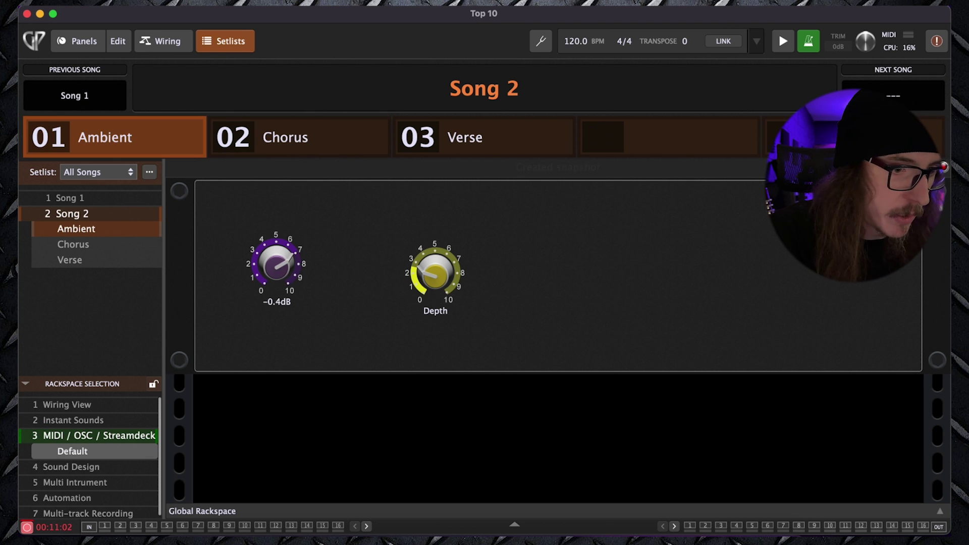
left_click(105, 250)
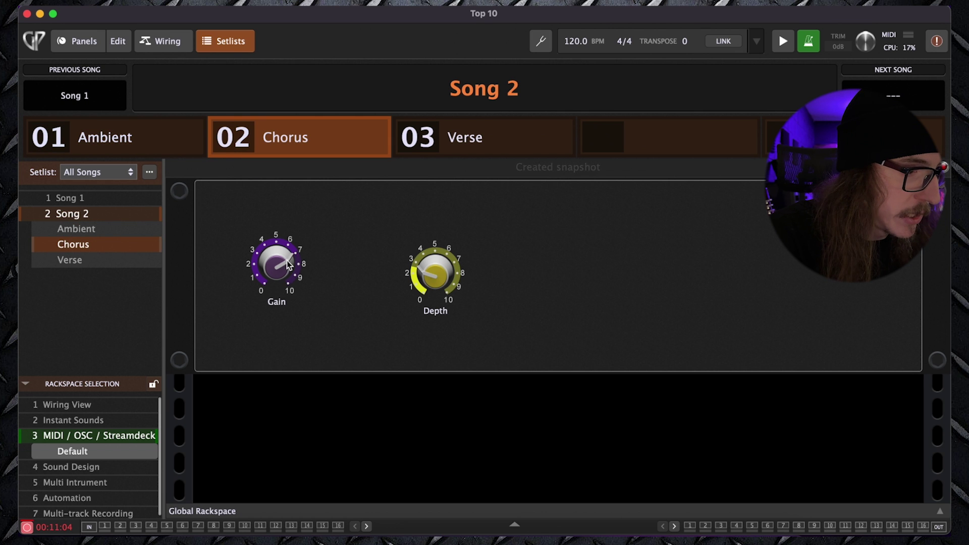
left_click_drag(289, 265, 277, 309)
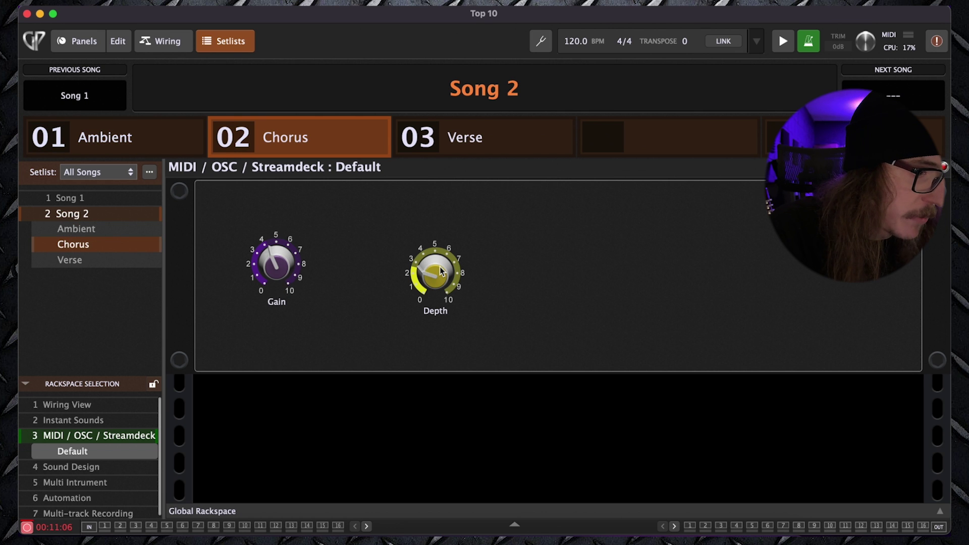
left_click_drag(440, 271, 520, 164)
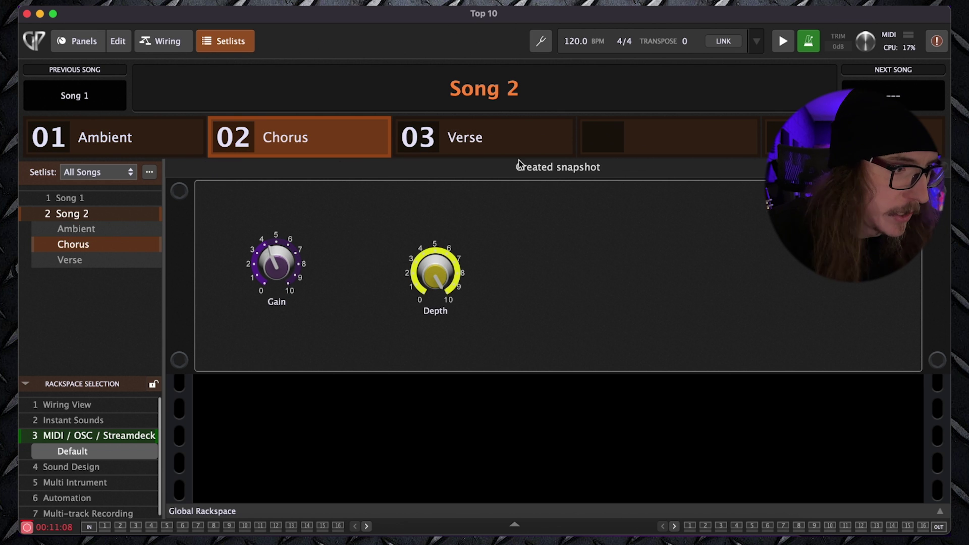
- Switch back and forth between the Ambient and Chorus parts to compare them
left_click(94, 229)
left_click(89, 244)
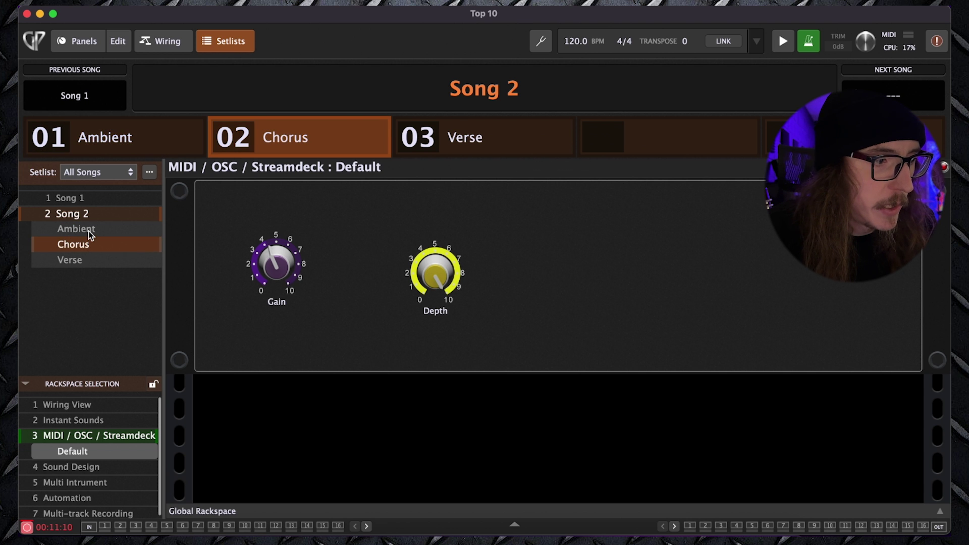
left_click(89, 230)
left_click(87, 244)
left_click(90, 232)
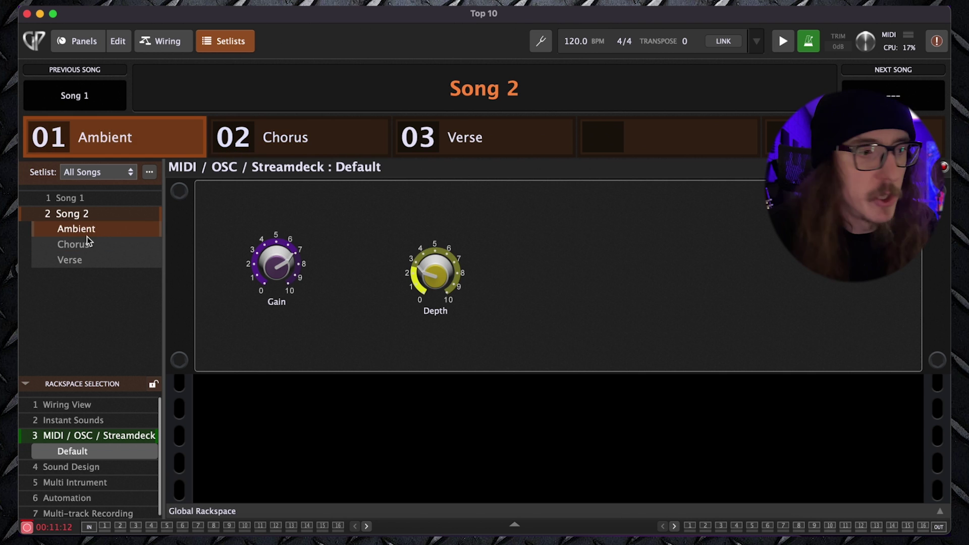
left_click(87, 243)
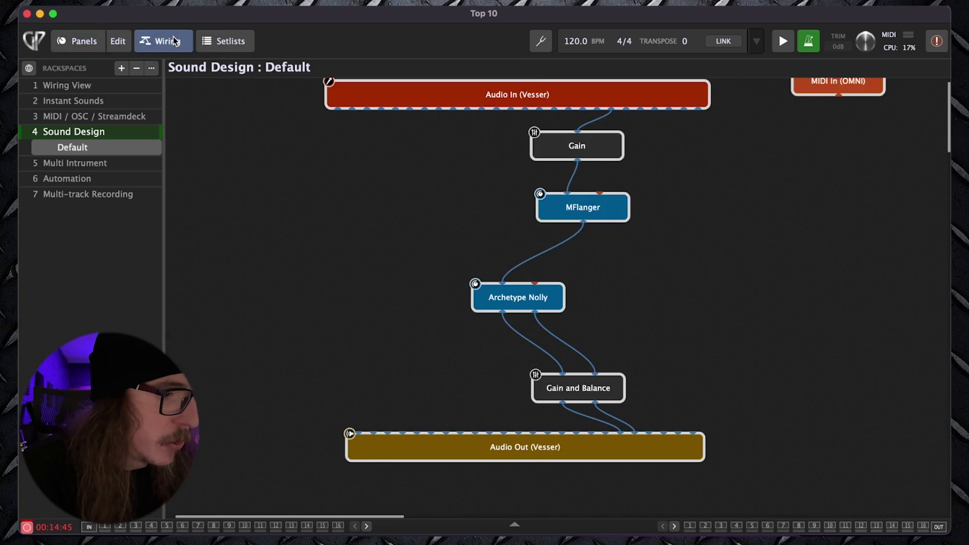
- Load MFlanger's Rate, Range and Depth into the Probabilistic Sound Designer and randomize them
double_click(600, 209)
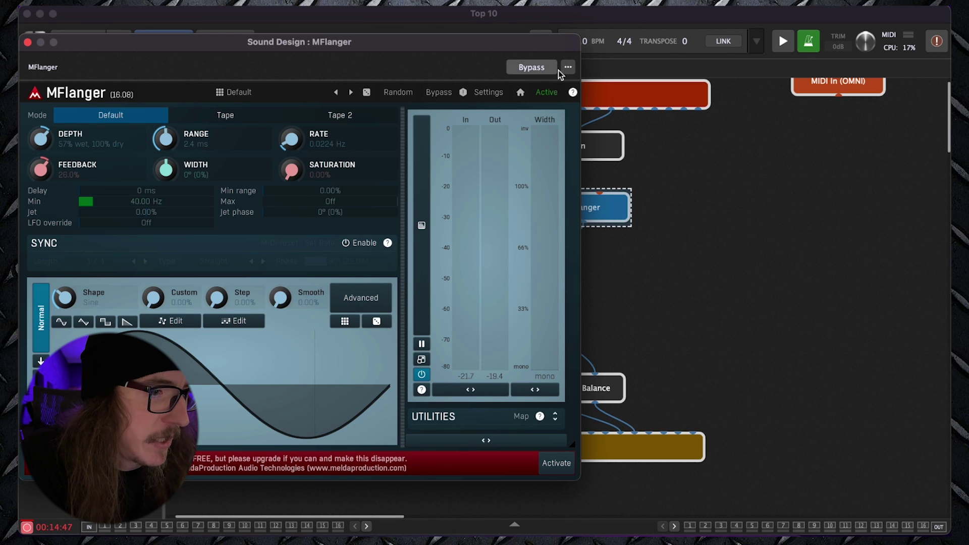
left_click(568, 68)
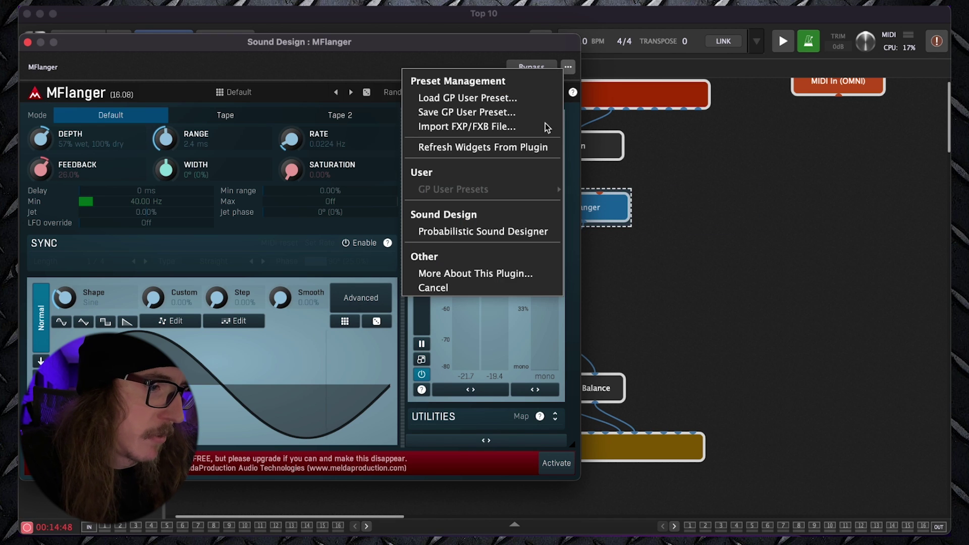
left_click(498, 233)
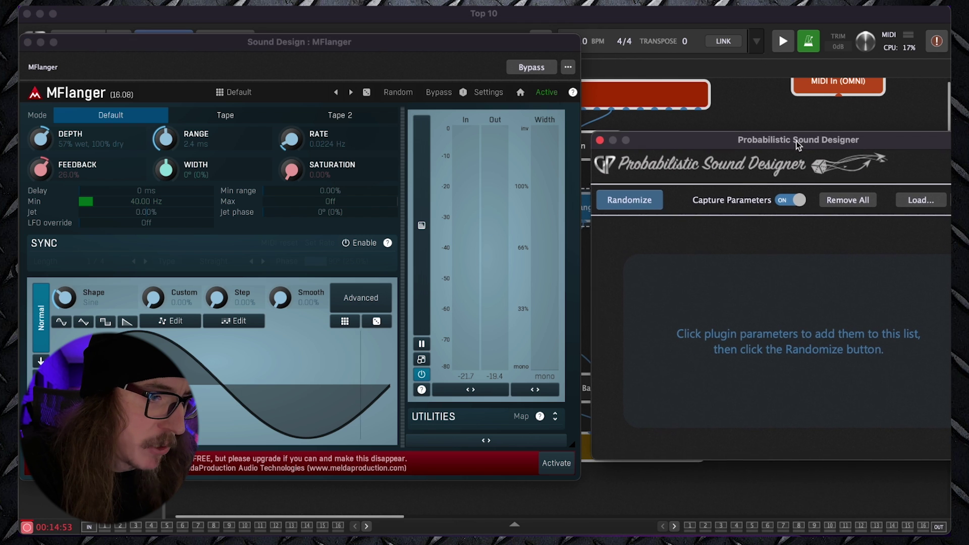
left_click(290, 140)
left_click(181, 143)
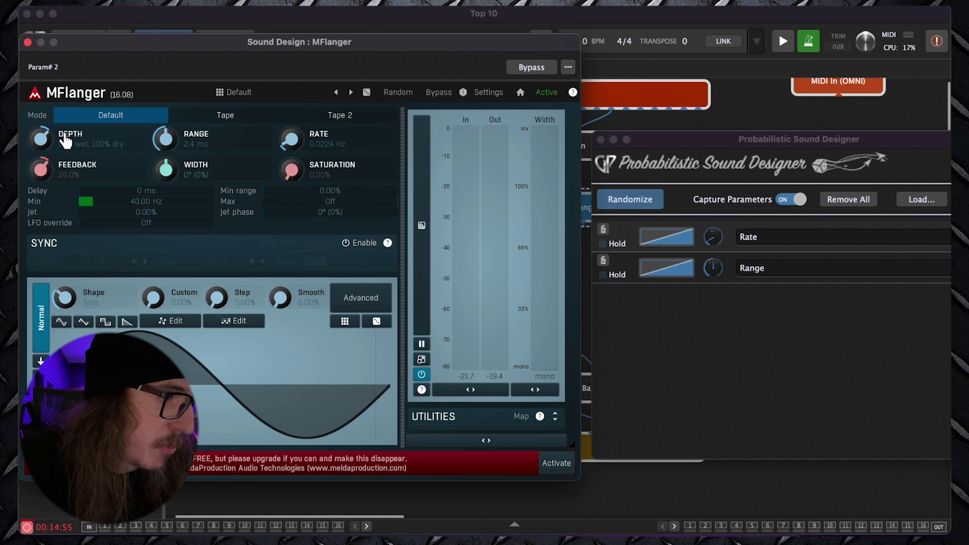
left_click(46, 135)
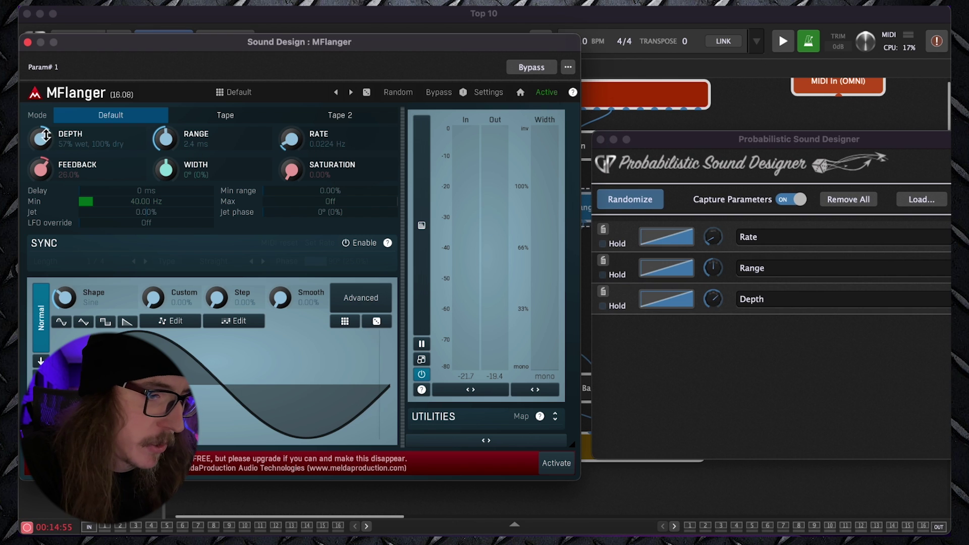
left_click(640, 201)
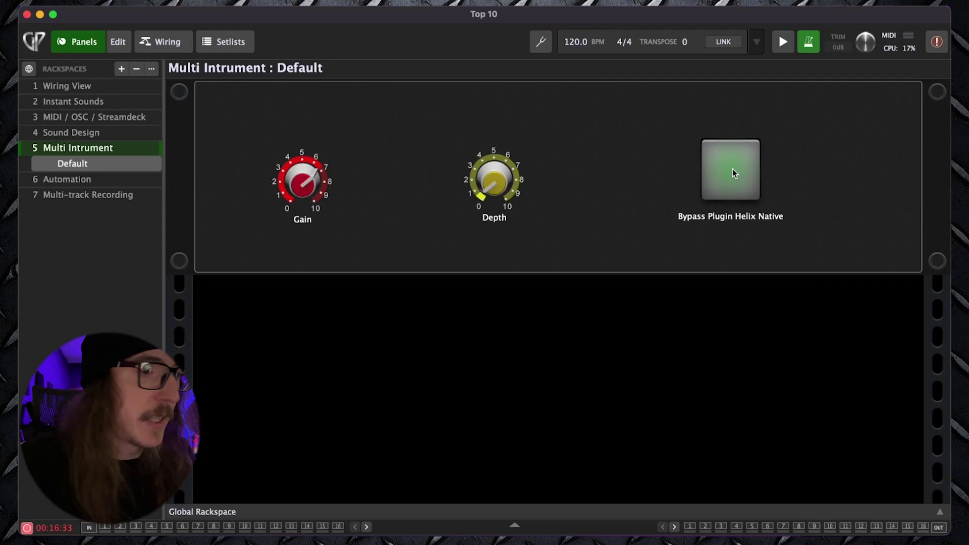
- Turn on the Bypass Plugin Helix Native button so Helix Native processes audio
left_click(743, 180)
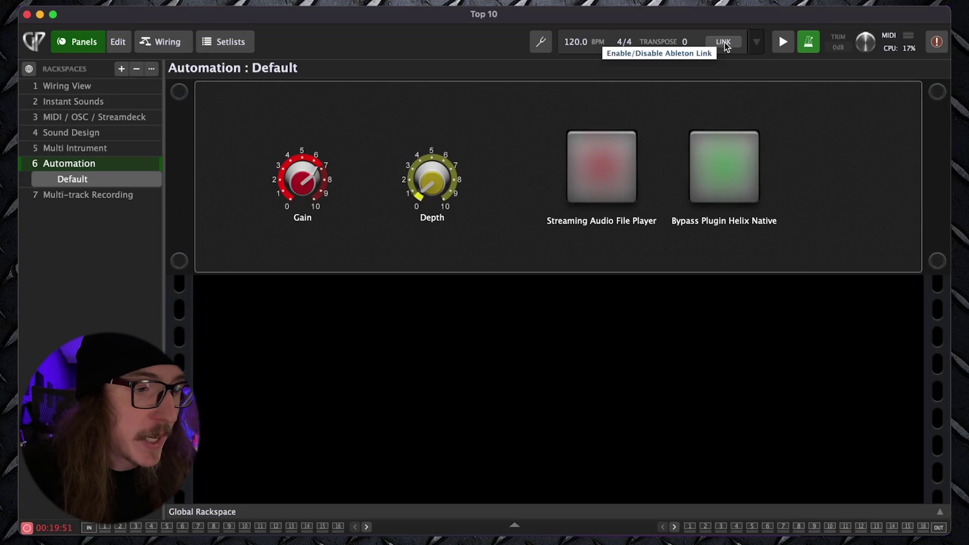
- Open and close the Streaming Audio File Player, then toggle Ableton Link on and off
double_click(613, 174)
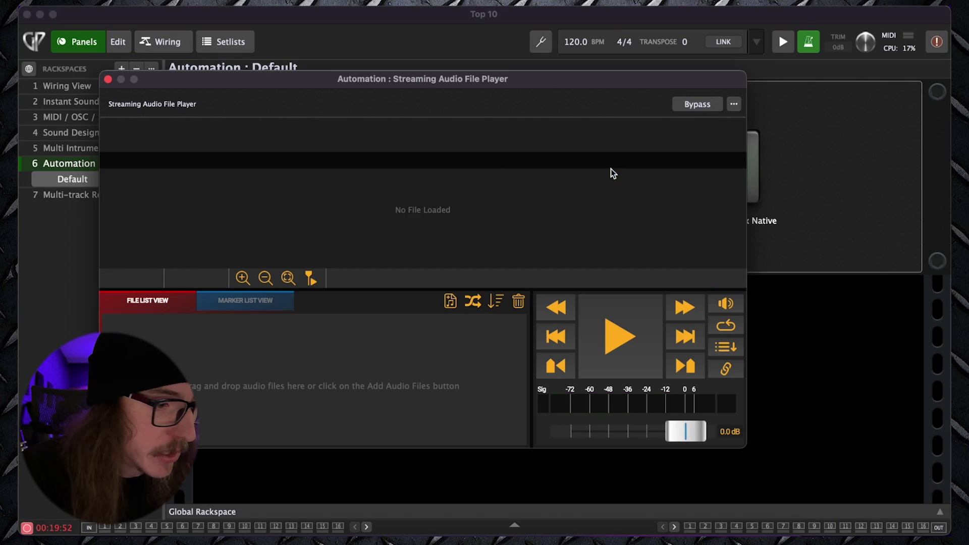
left_click(108, 80)
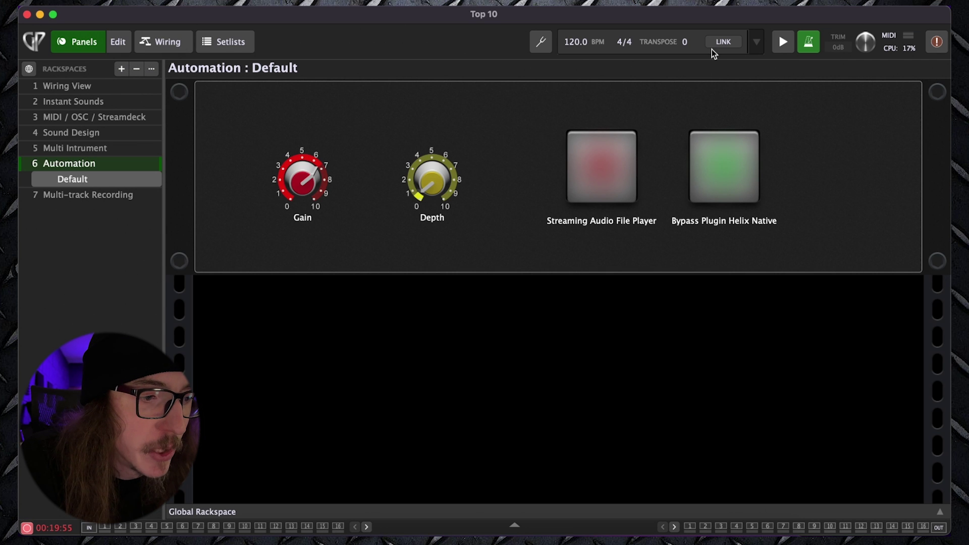
left_click(725, 44)
left_click(725, 46)
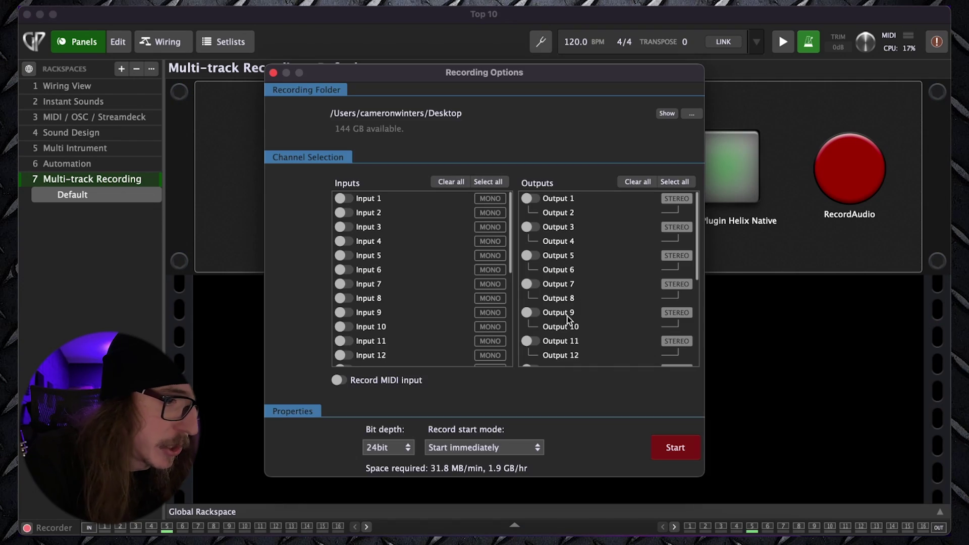
- Confirm Output 19 in Recording Options, close the dialog, and start RecordAudio recording
scroll(646, 285, "down", 5)
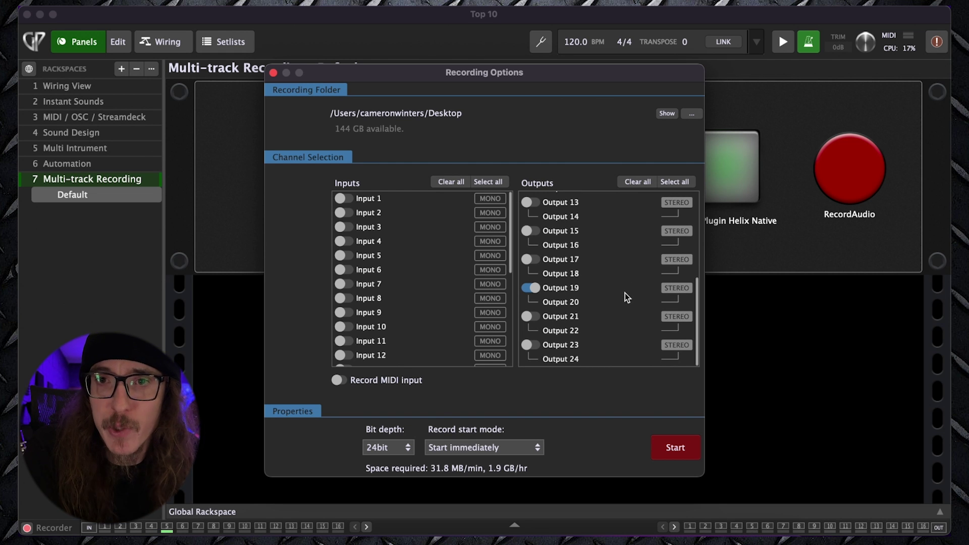
scroll(626, 297, "up", 5)
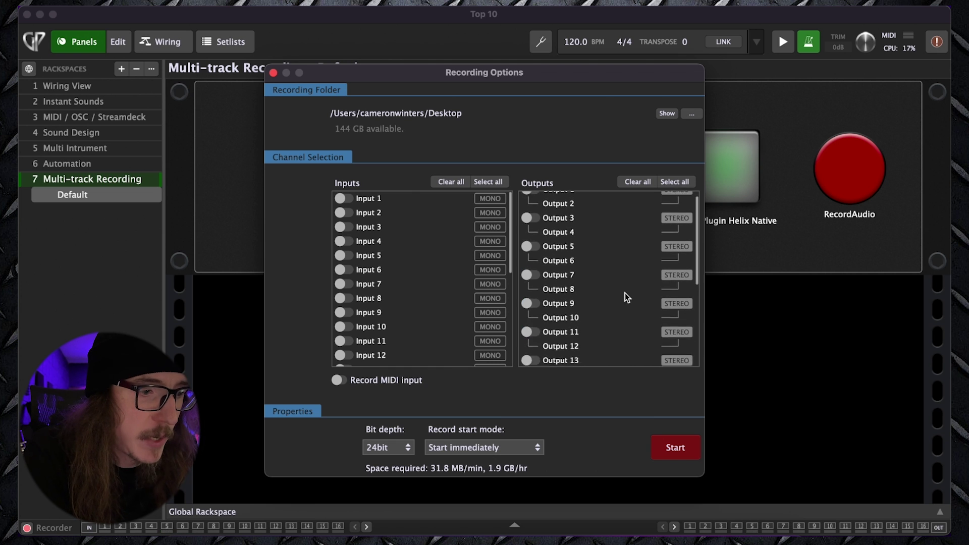
scroll(627, 297, "down", 5)
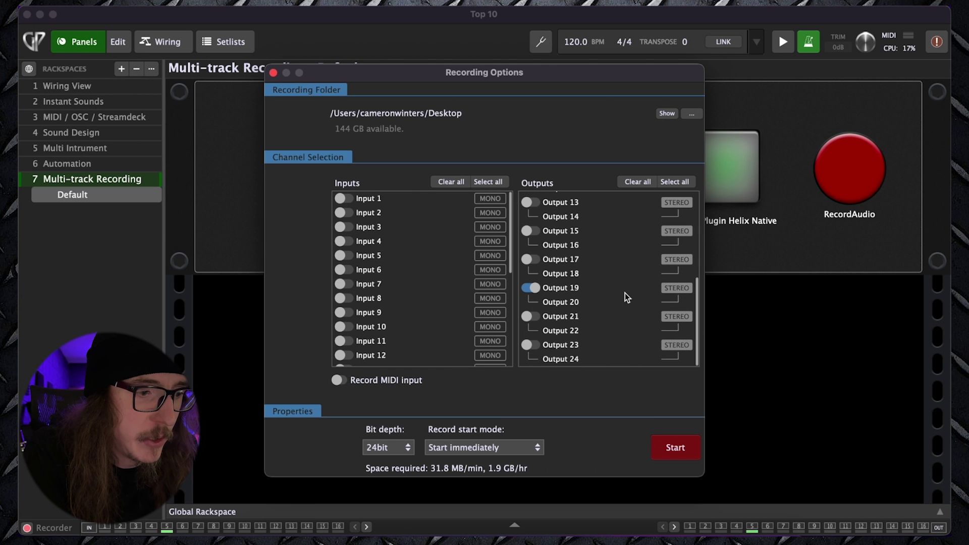
left_click(274, 73)
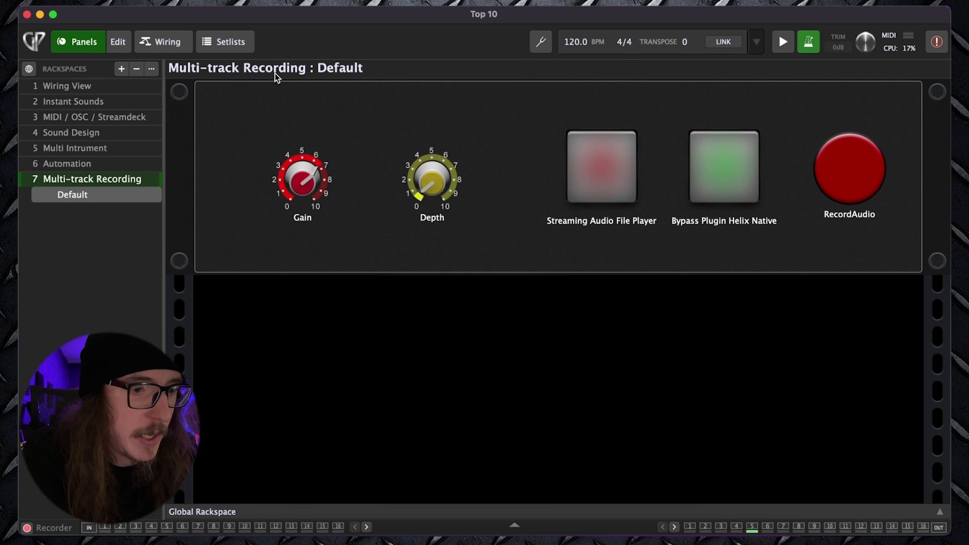
left_click(853, 170)
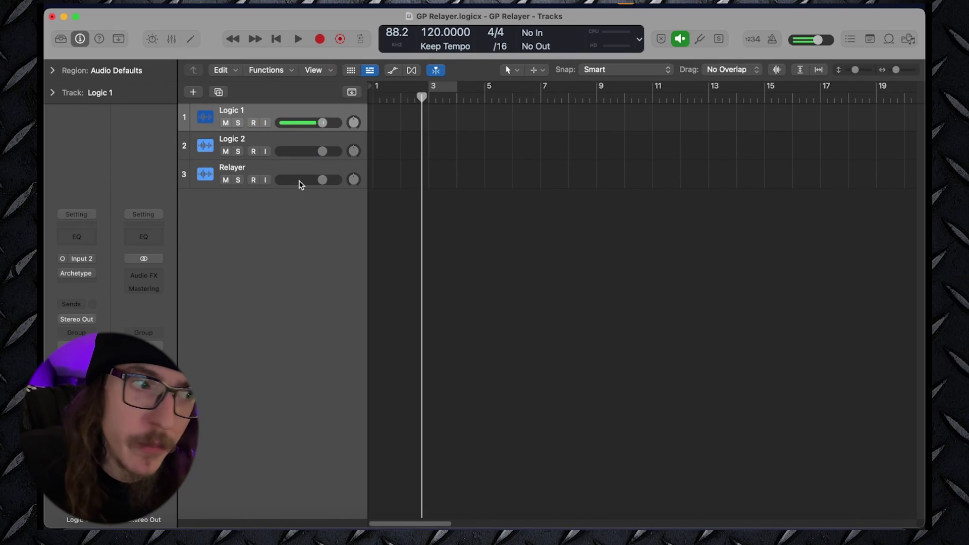
- Switch on the Archetype Nolly plug-in on the Logic 1 track
left_click(77, 273)
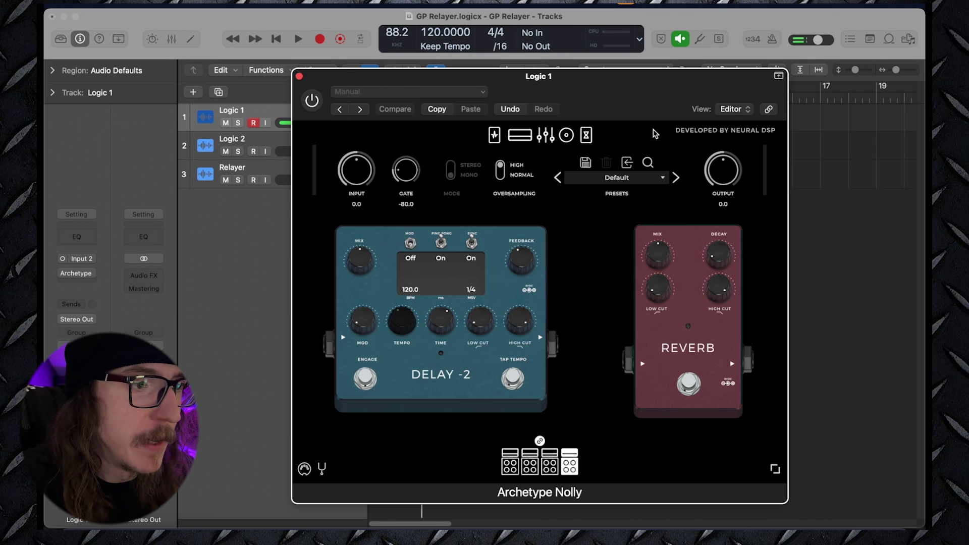
left_click(312, 100)
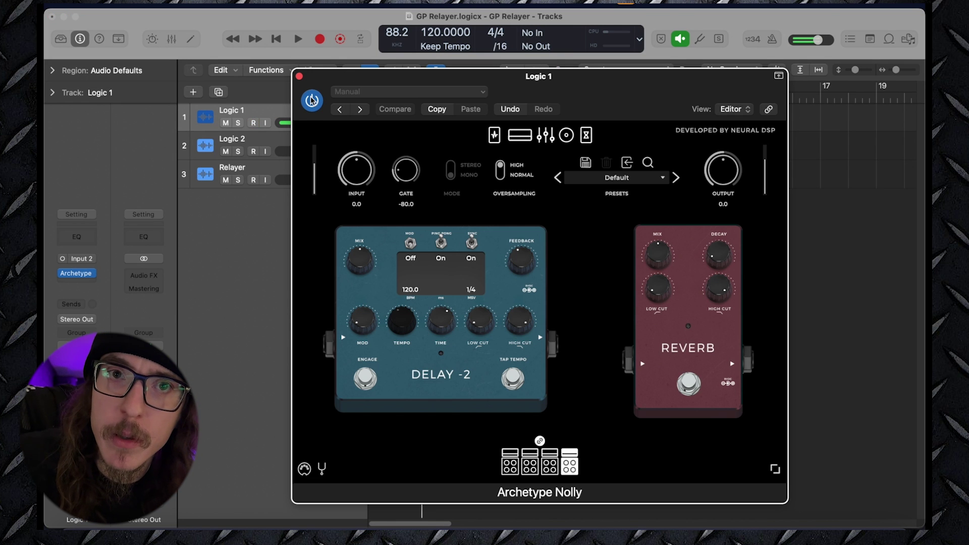
left_click(299, 76)
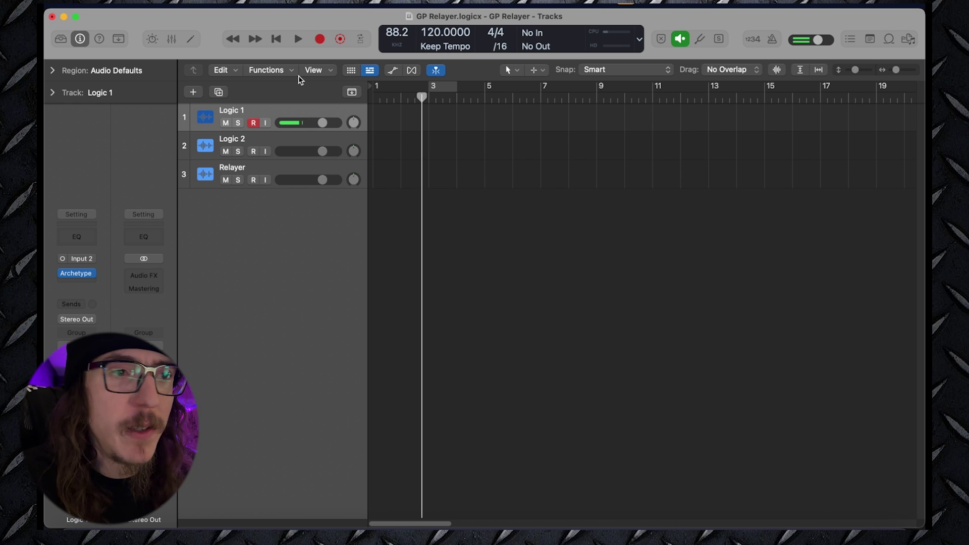
- Select Logic 2, review its Archetype Nolly plug-in, and show the mixer
left_click(254, 139)
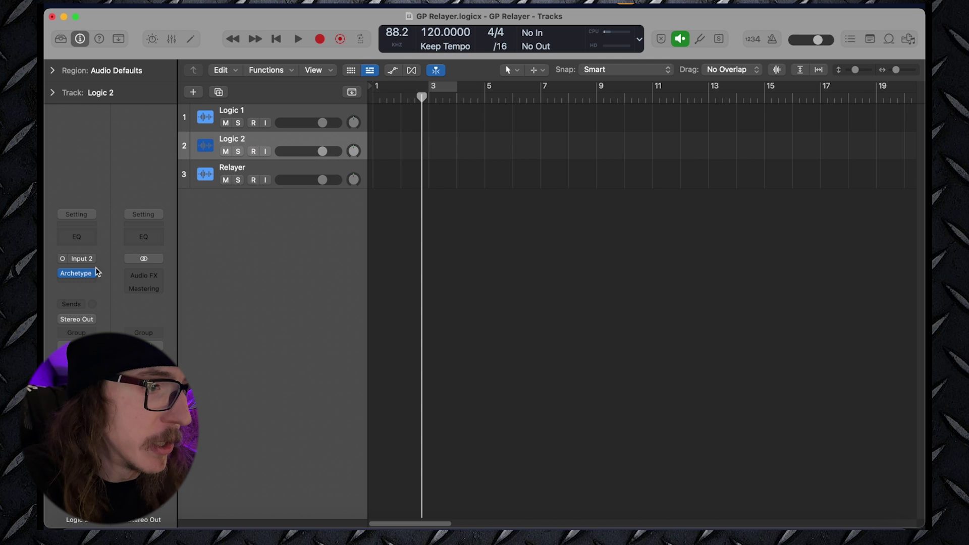
left_click(78, 273)
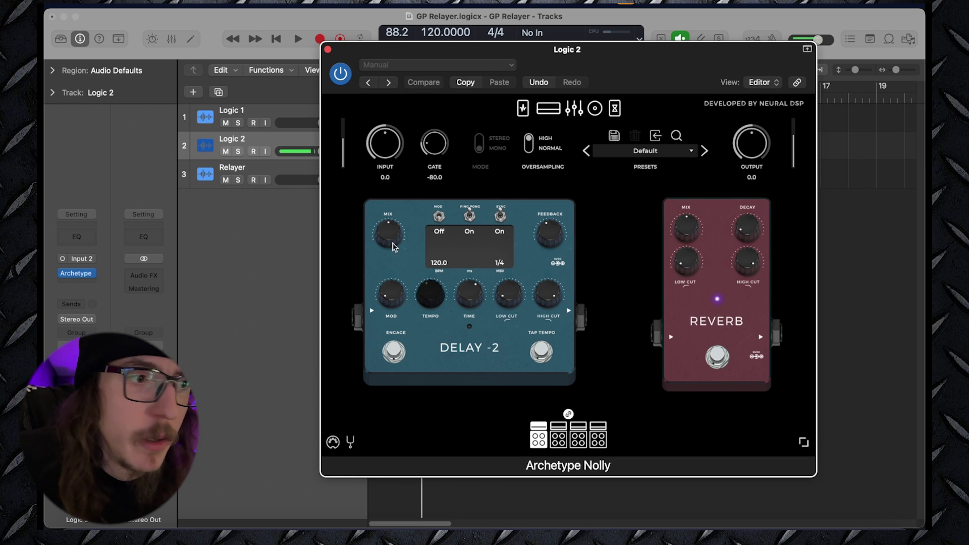
left_click(328, 50)
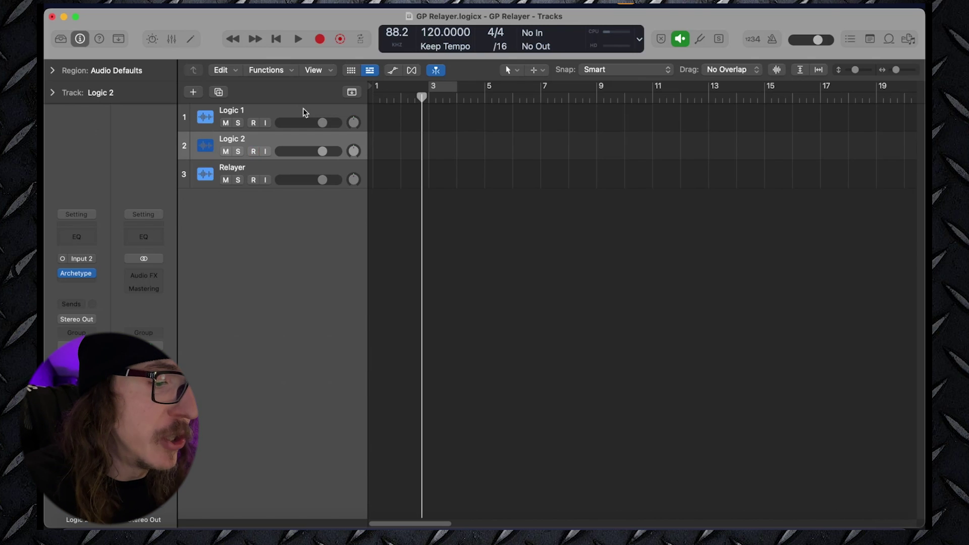
key("x")
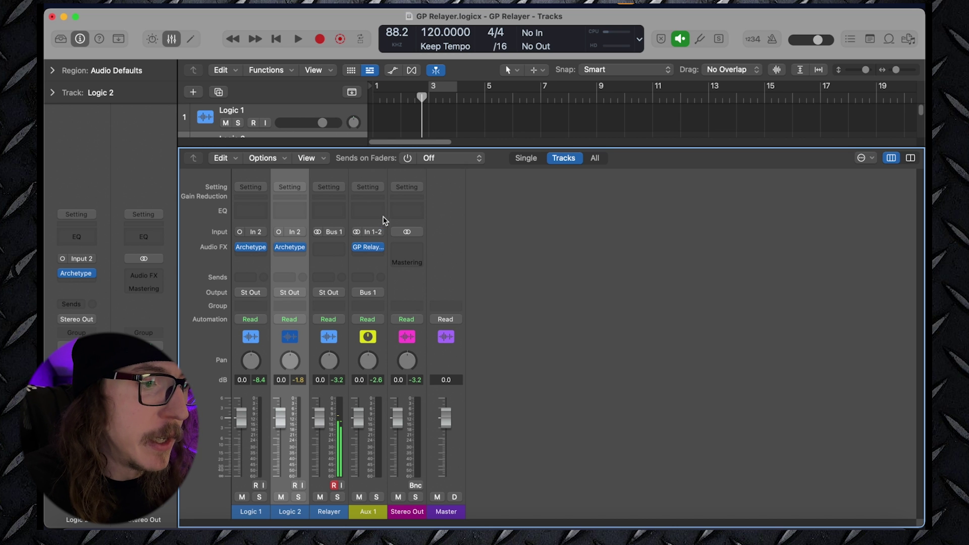
- Switch Aux 1's GP Relayer from Receive to Send on Relay #1
left_click(368, 247)
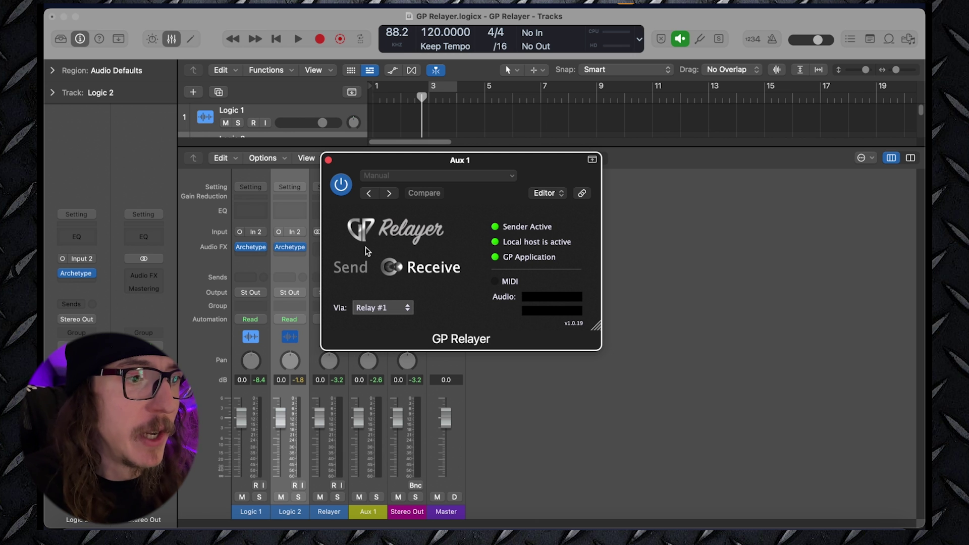
left_click(392, 267)
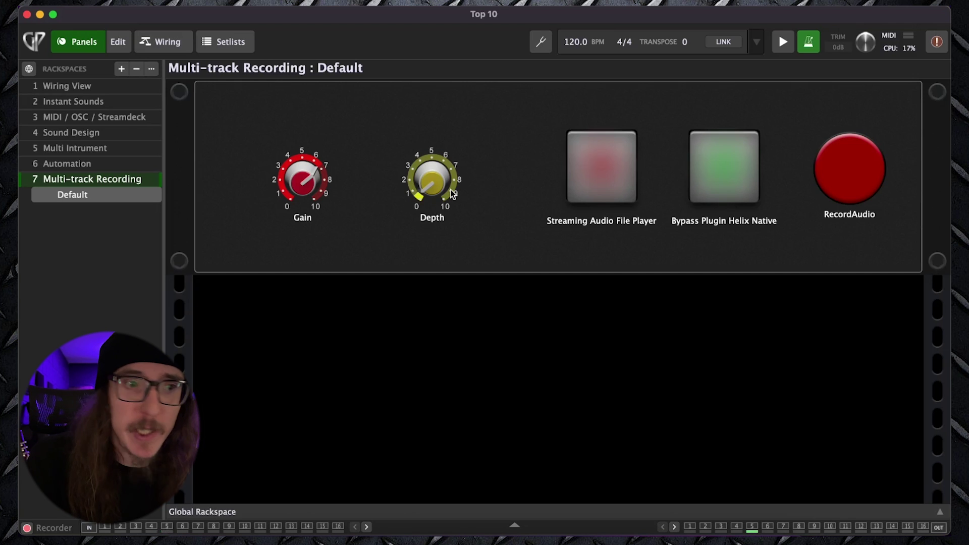
- Open the Rig Manager from the Window menu to view the MIDI device aliases
left_click(283, 28)
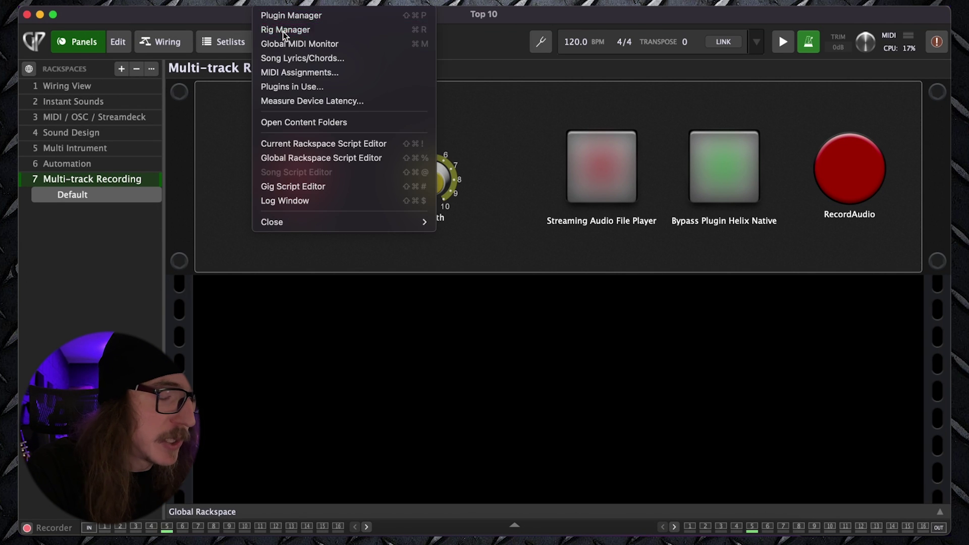